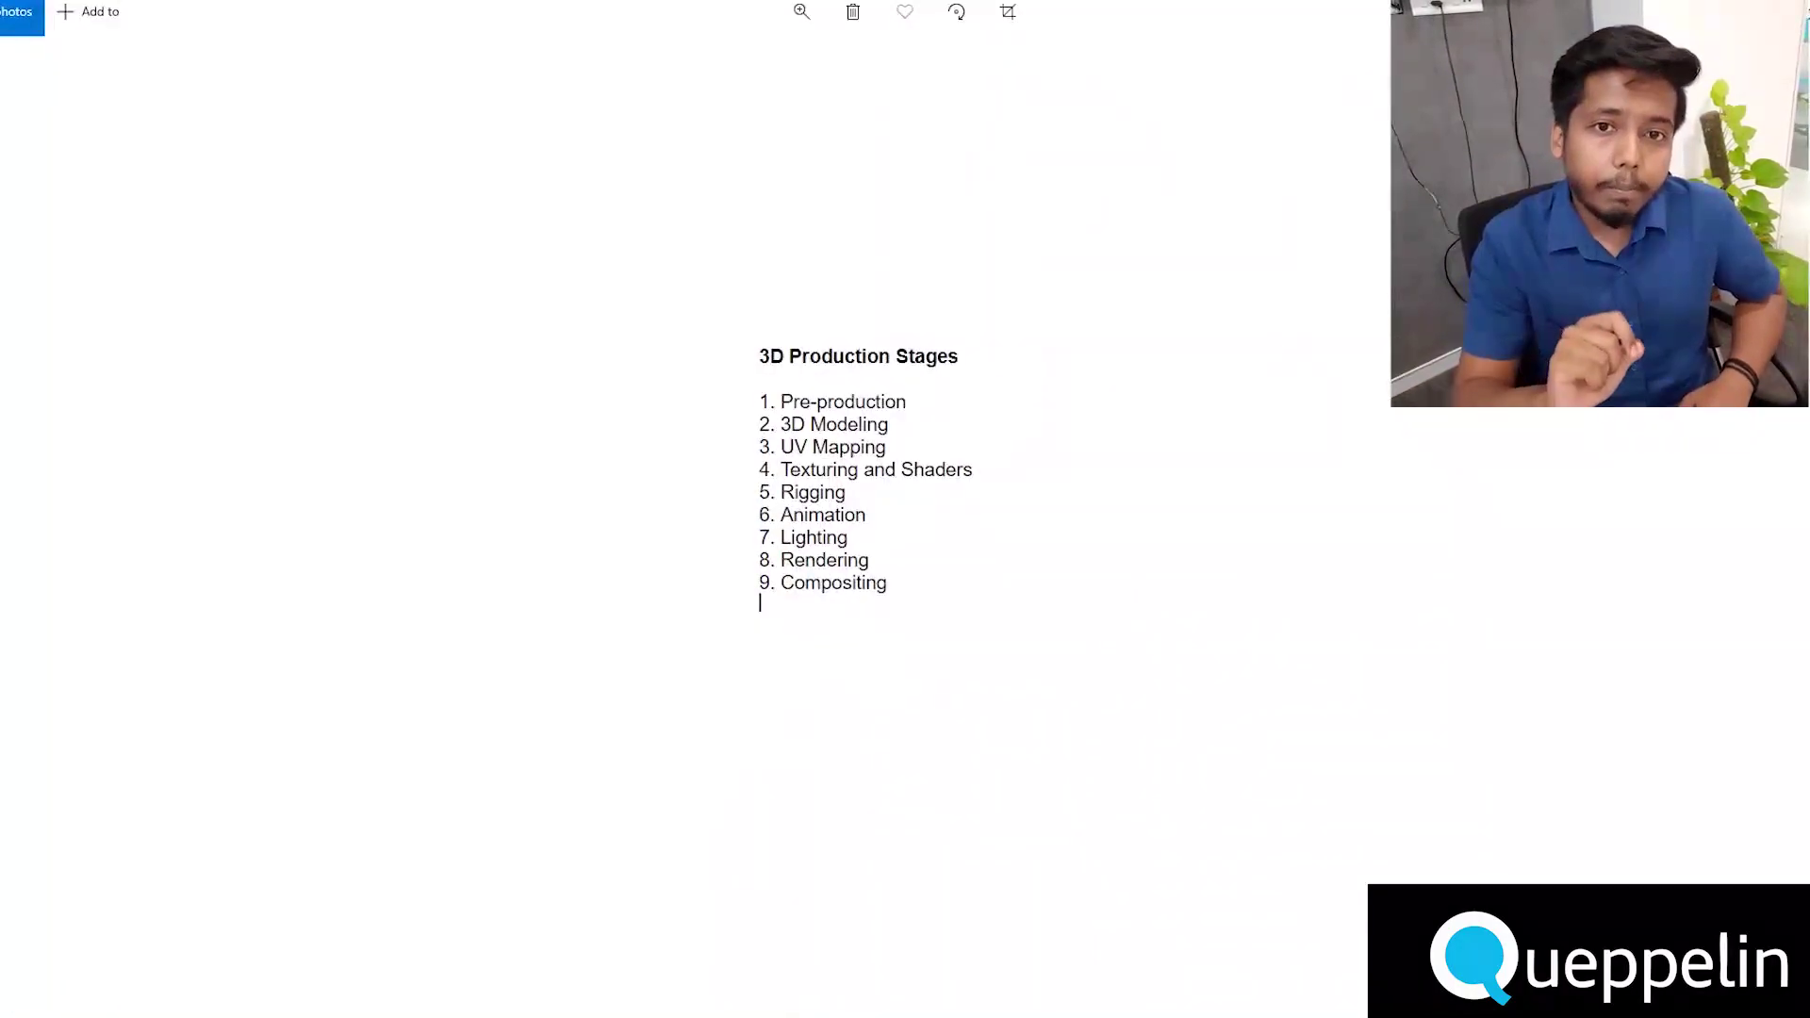
Step: Show the '3D Production Stages' image, listing the nine stages, in the Photos viewer
mouse_move(650, 1013)
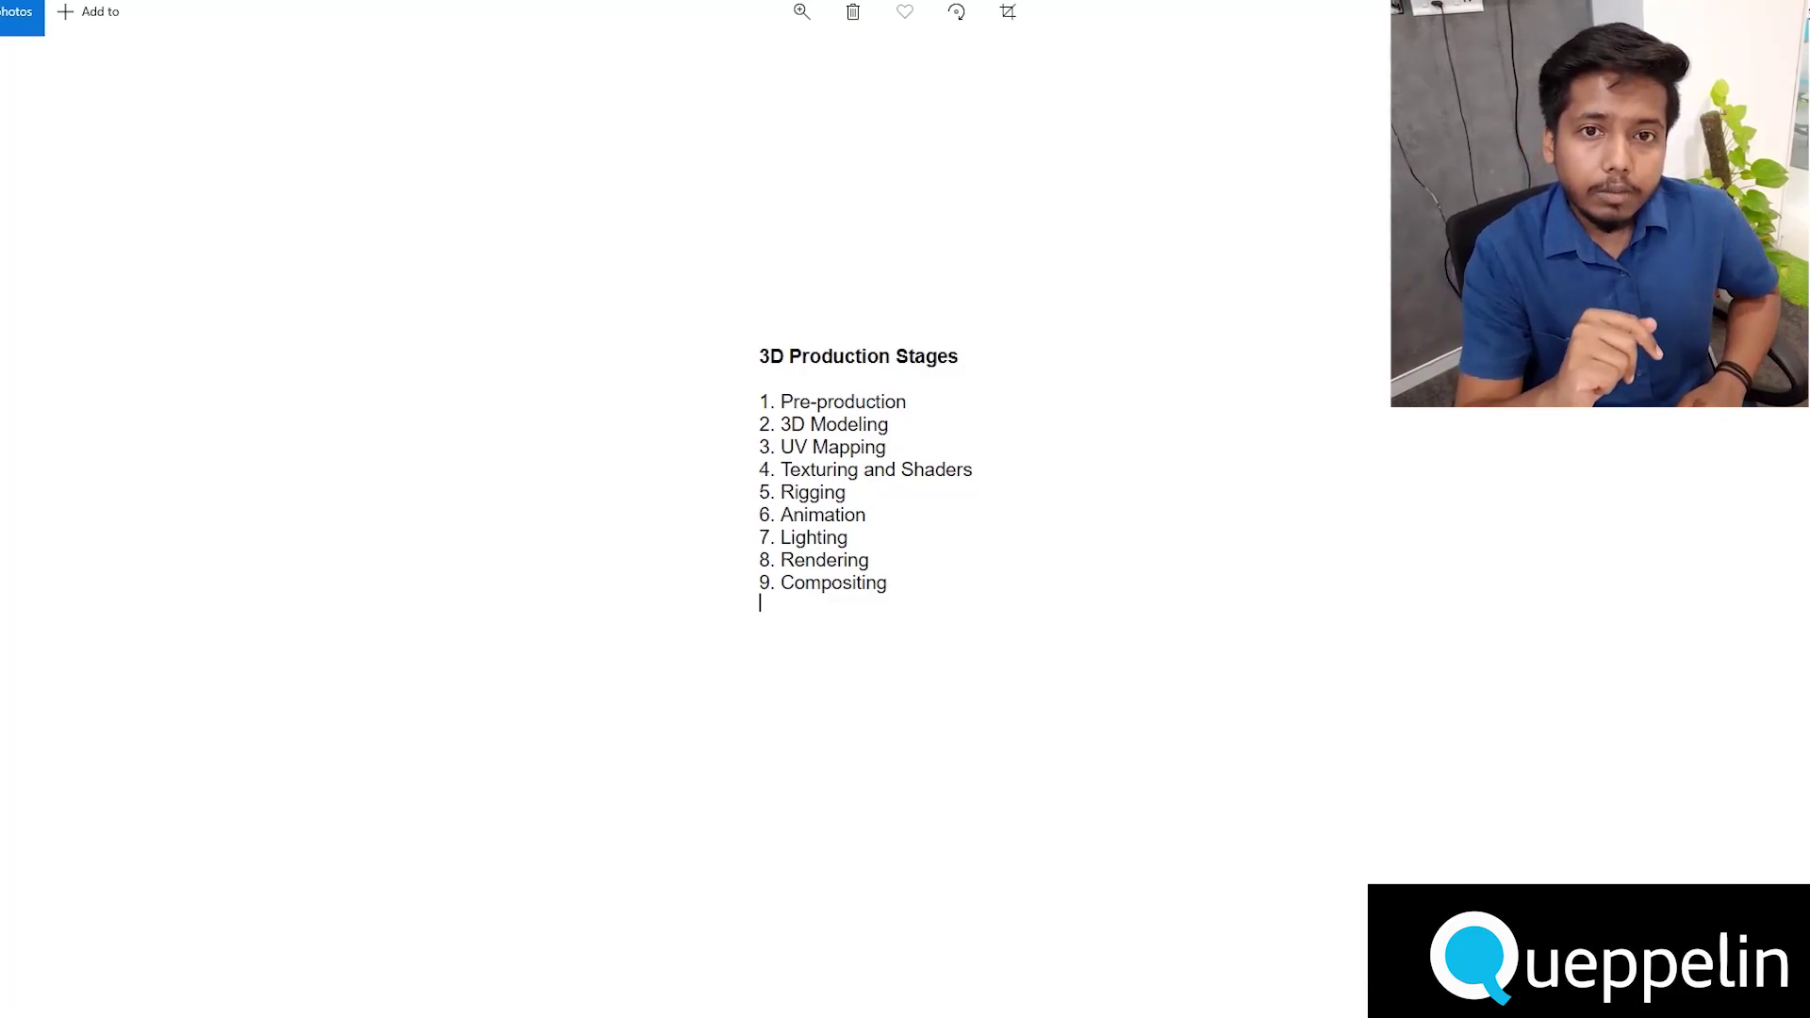
Step: Advance past the Character Sketches image to the Concept Art image
key(Right)
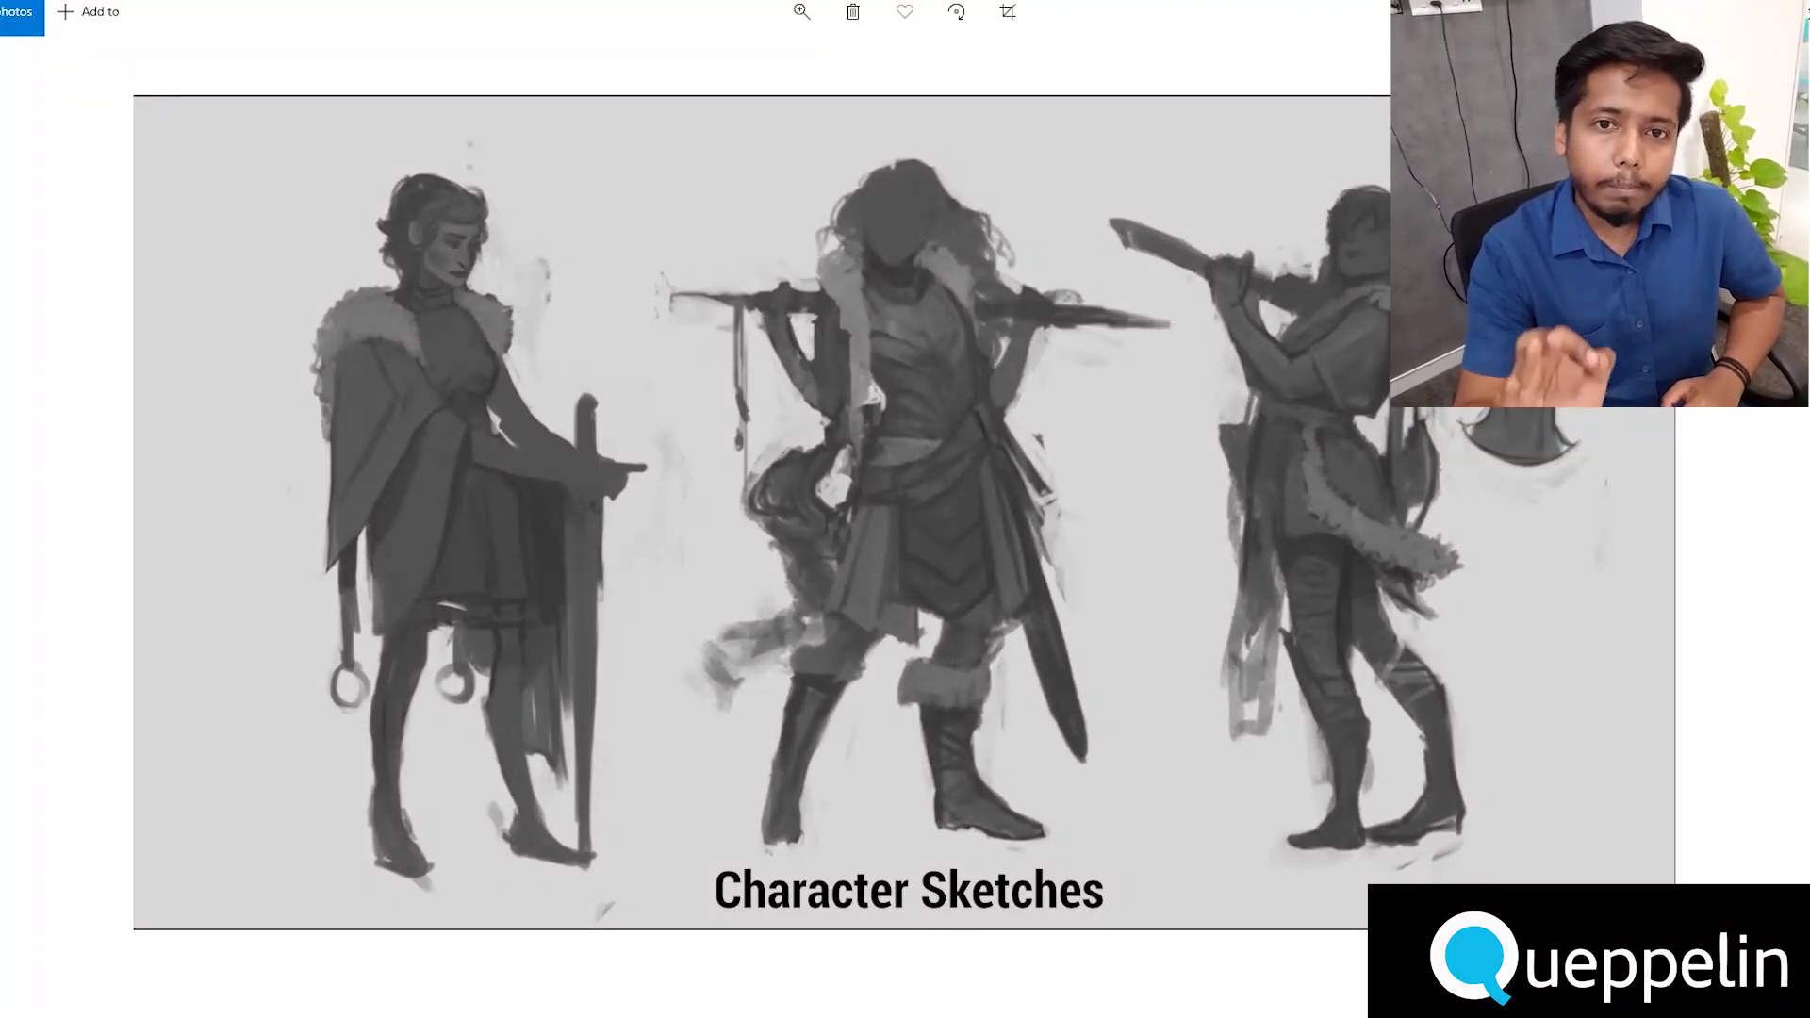
key(Right)
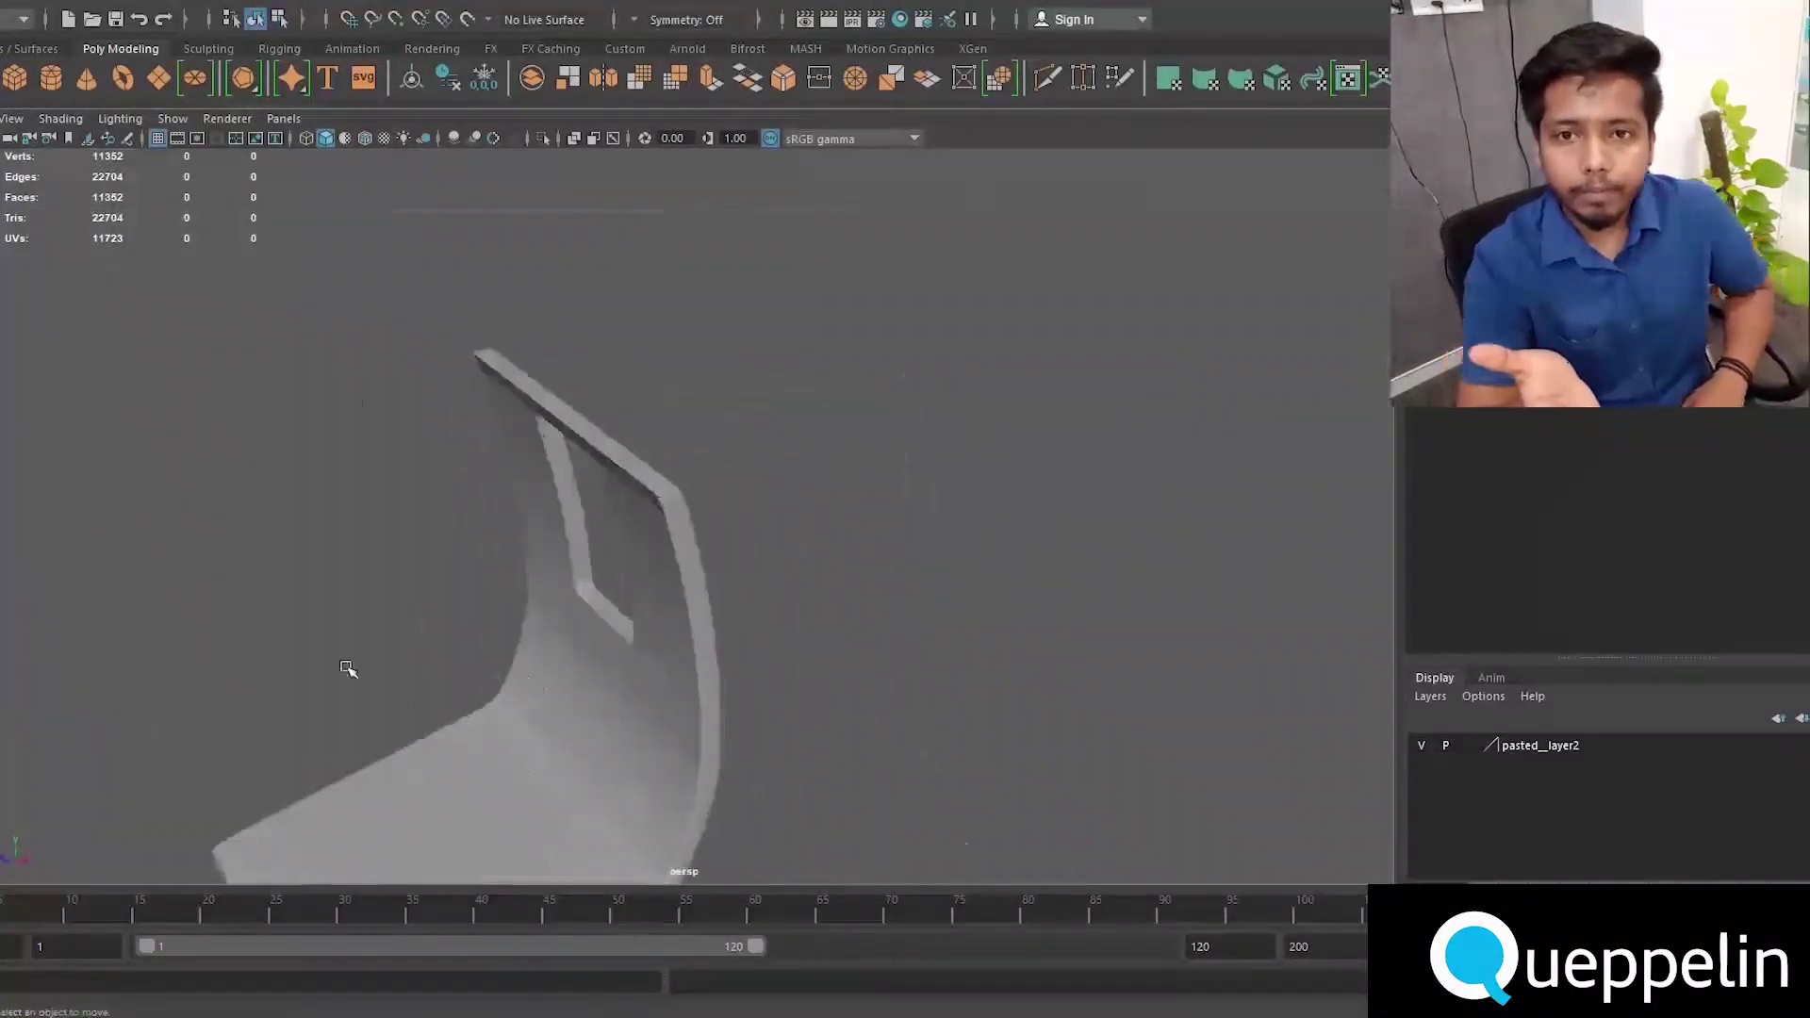
Step: Pull the perspective view back to frame the entire S-shaped chair from the side
alt+drag(348, 668, 660, 622)
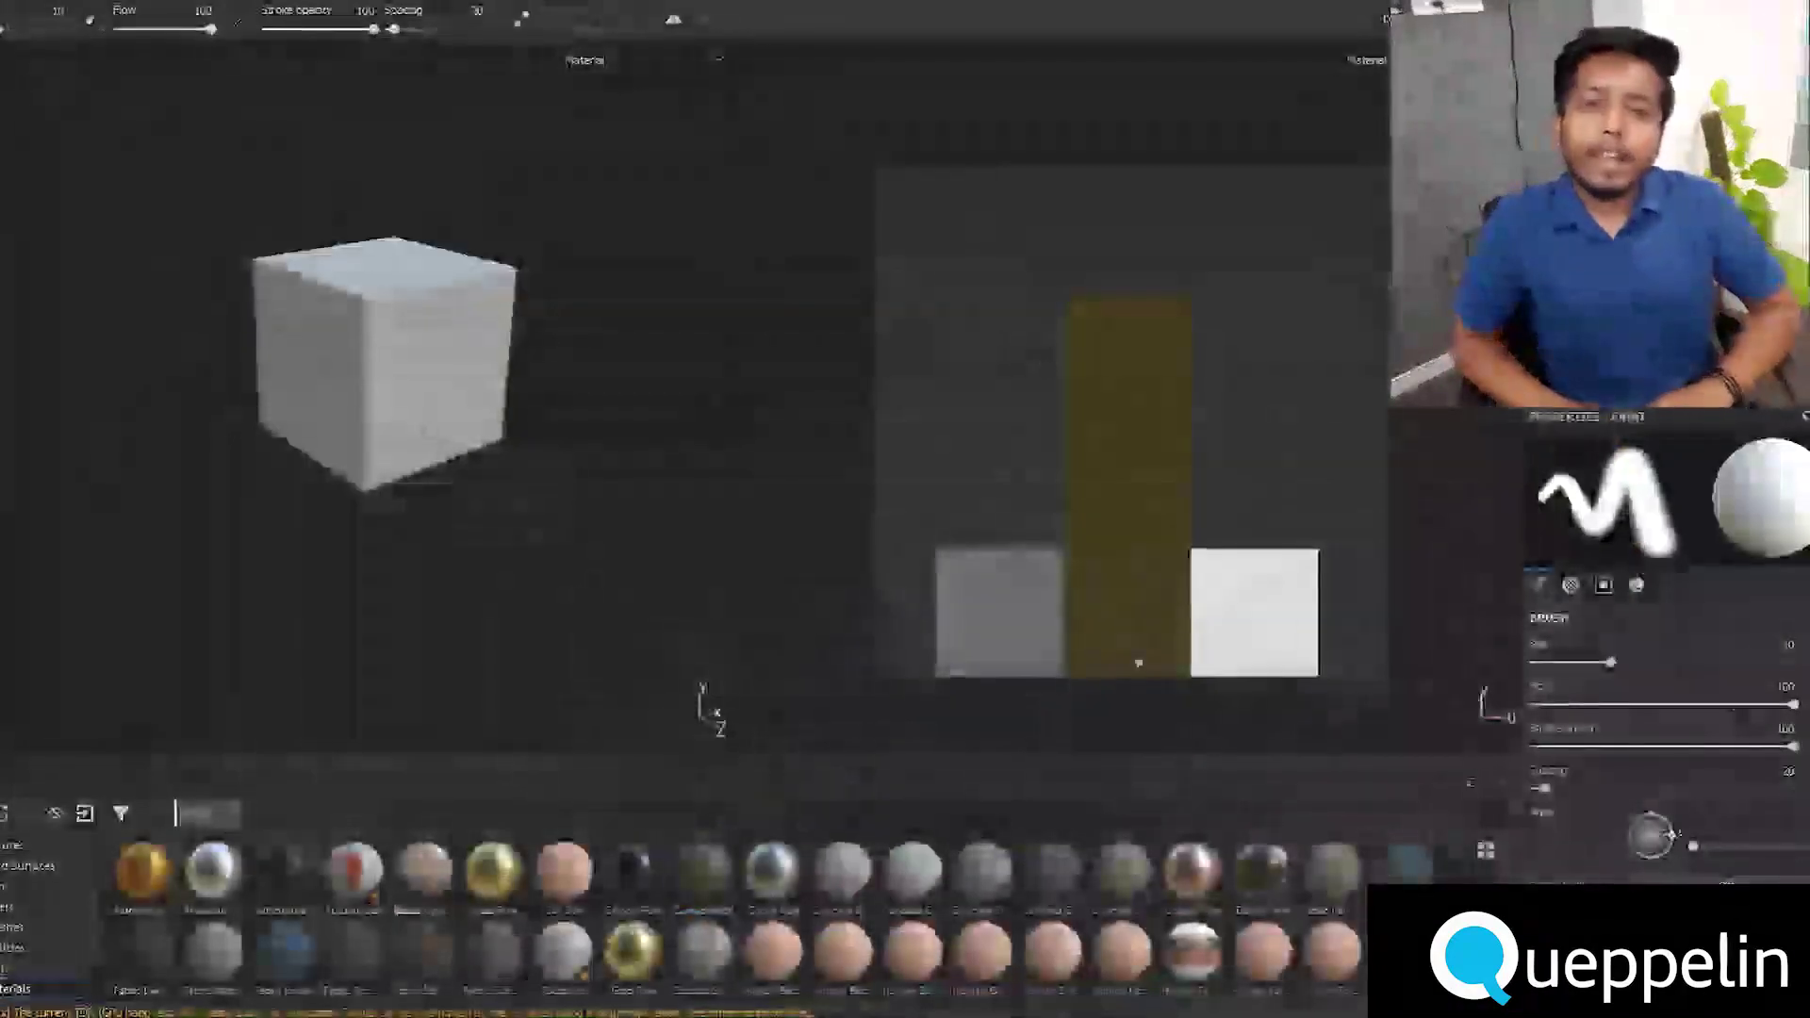
Step: Fill the cube with the Brass Pure gold material and orbit to inspect it
alt+drag(464, 436, 293, 344)
scroll(293, 344, up, 5)
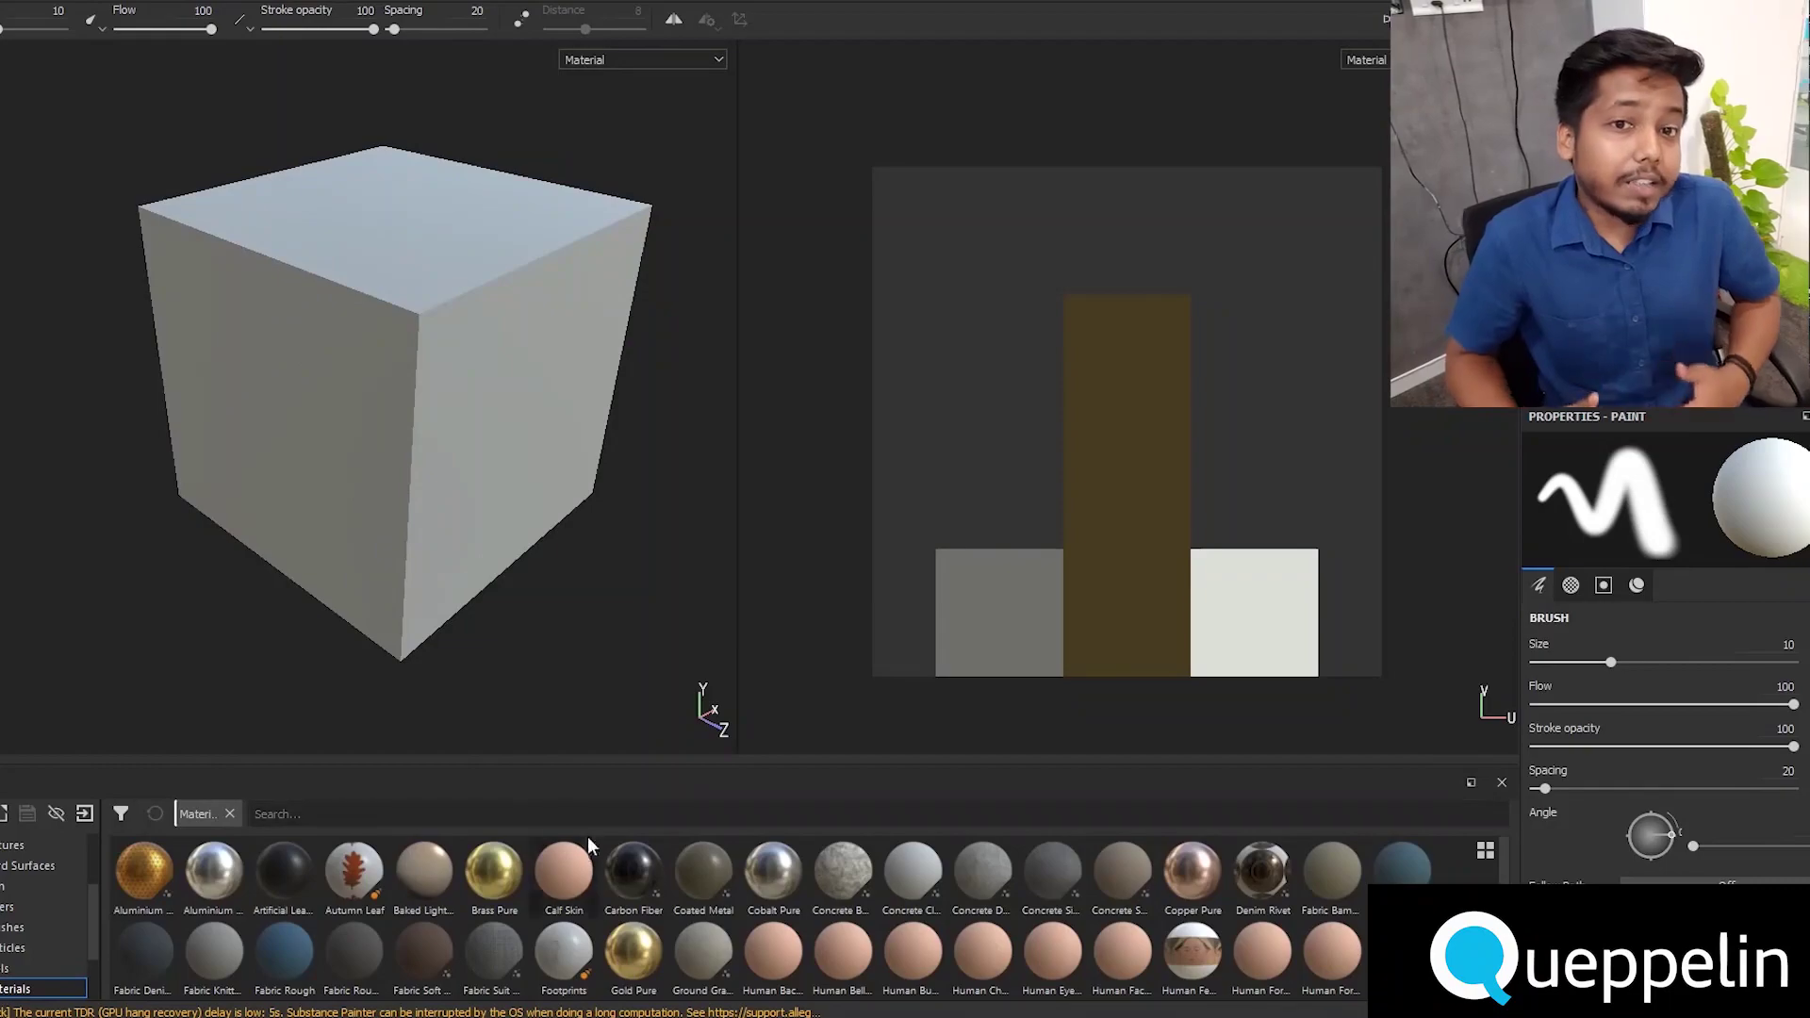
drag(489, 887, 394, 457)
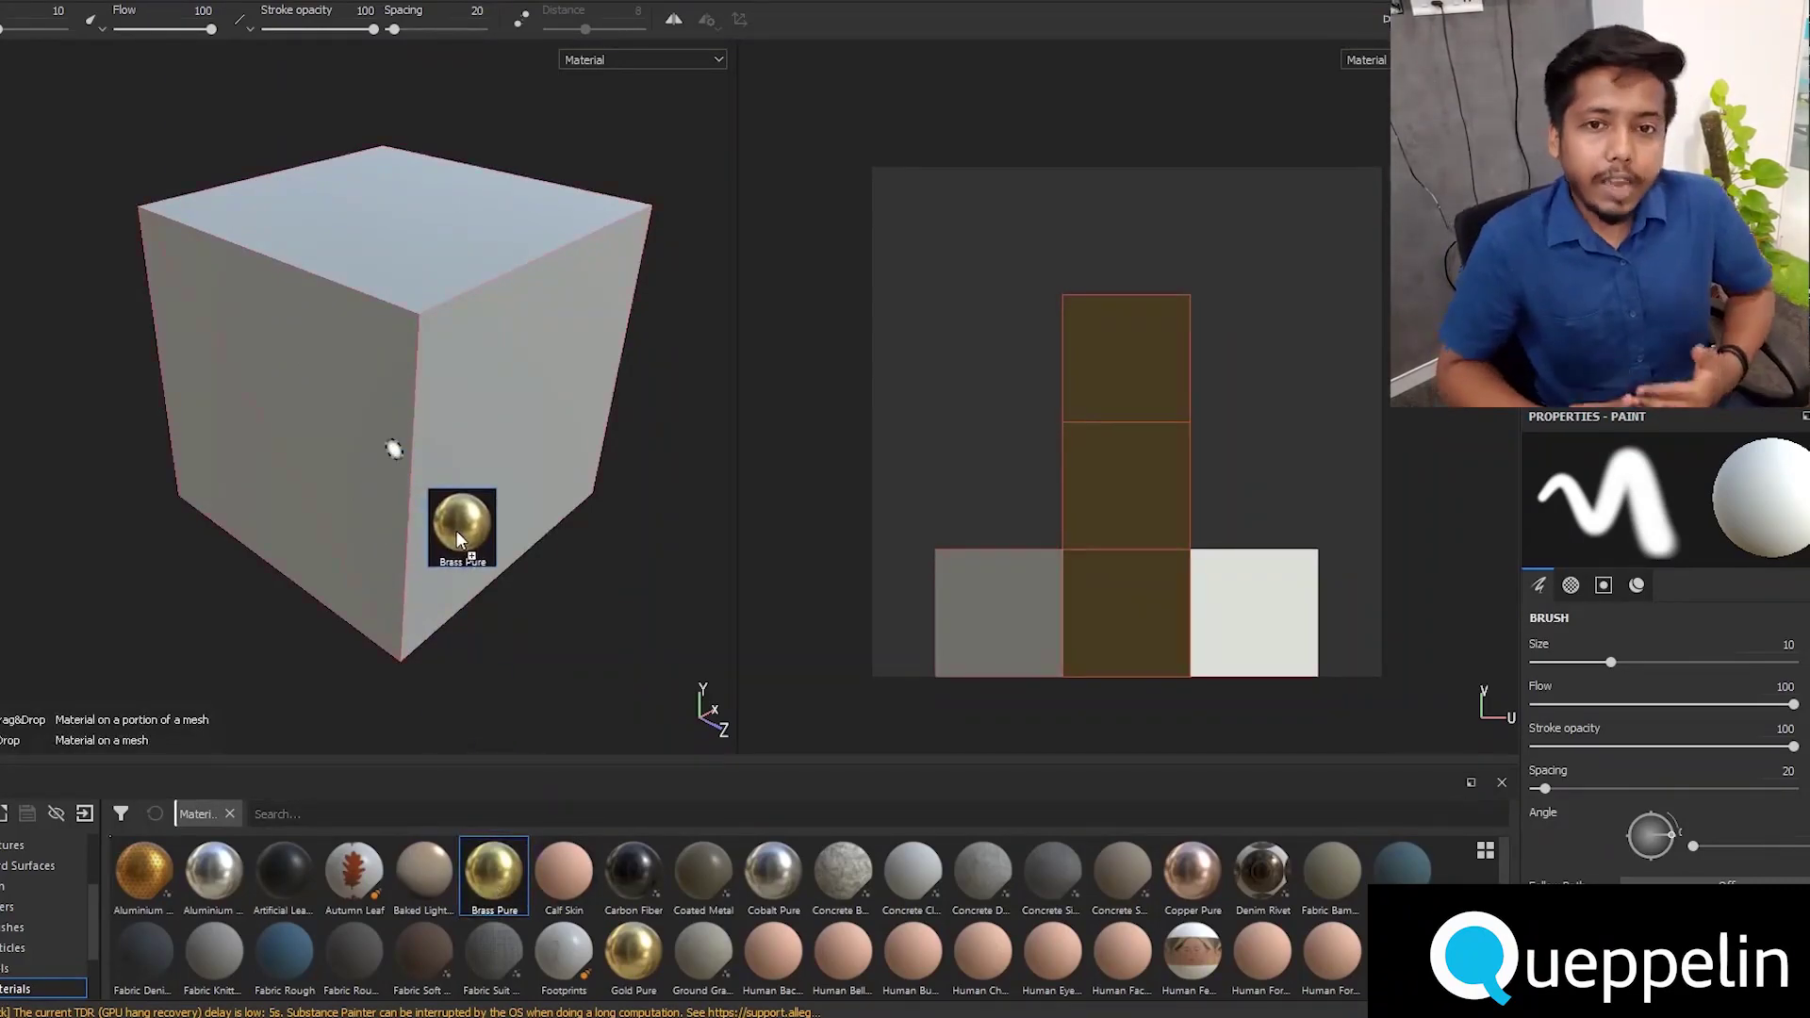
drag(498, 420, 499, 422)
alt+drag(623, 591, 574, 444)
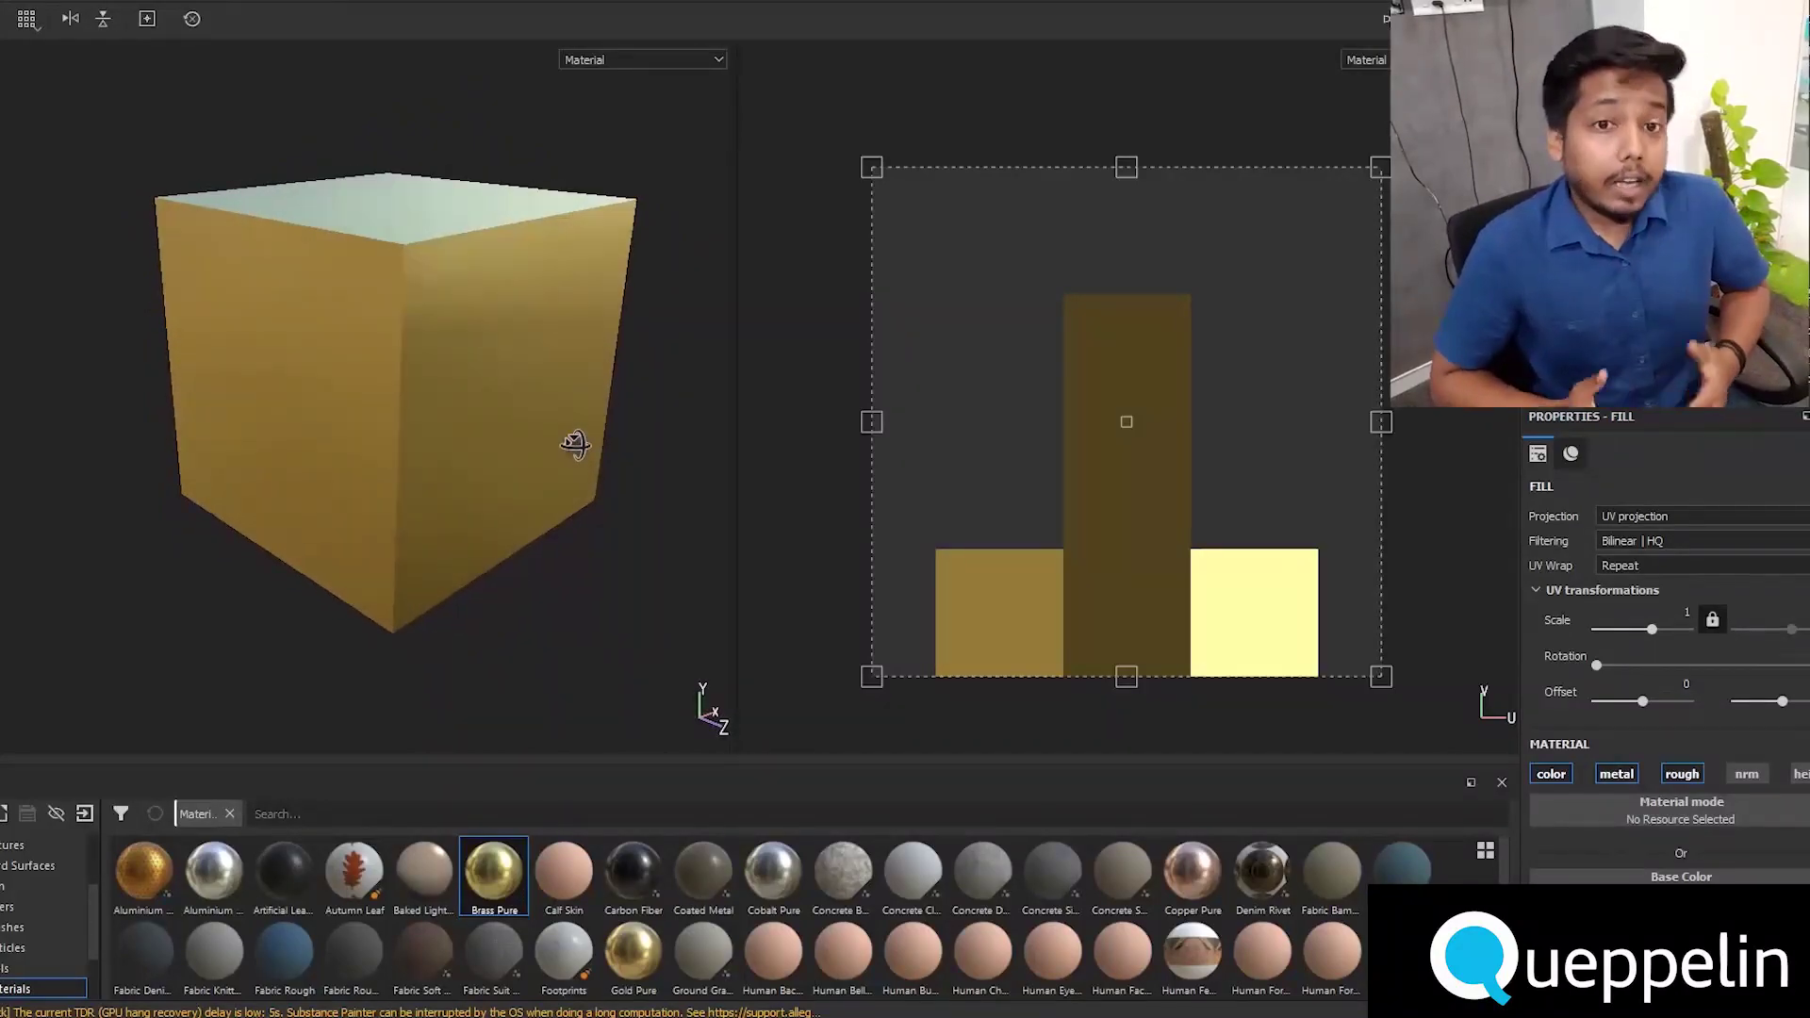
Step: Replace the cube's material with Carbon Fiber, then with Denim Rivet
drag(633, 869, 505, 444)
scroll(528, 436, up, 5)
scroll(547, 430, down, 5)
alt+drag(513, 376, 416, 481)
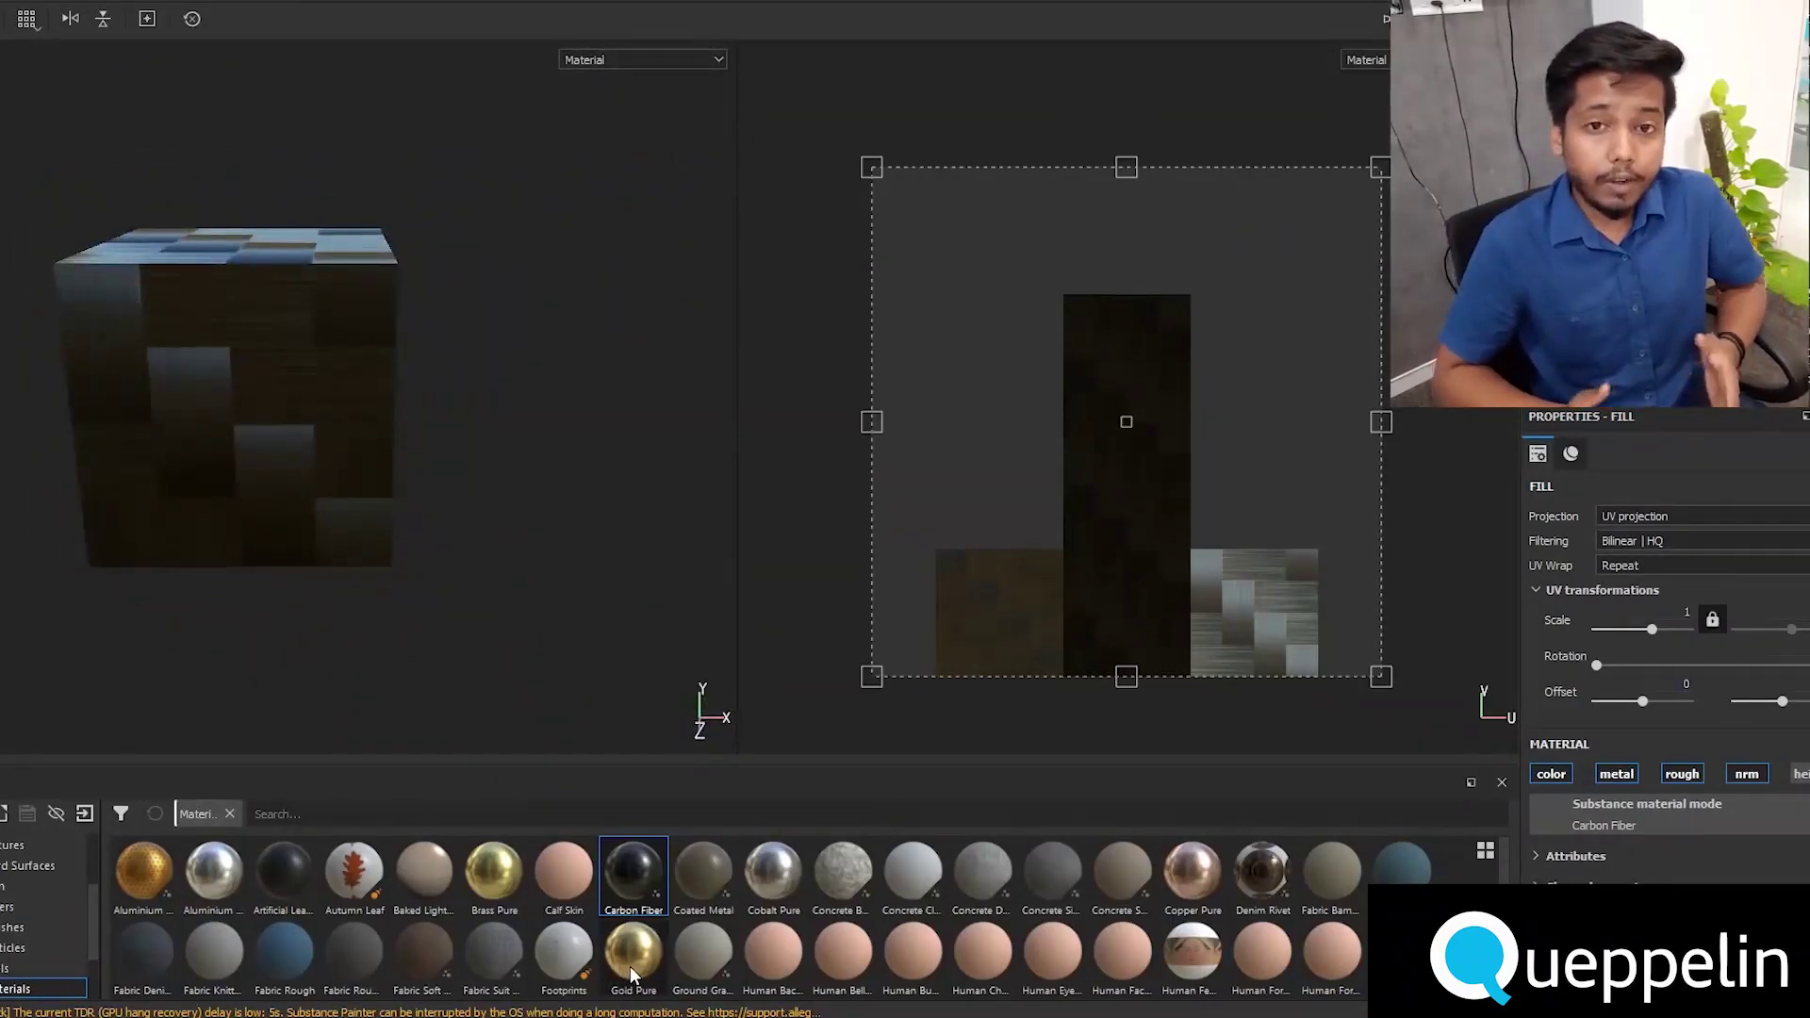
drag(1290, 875, 204, 345)
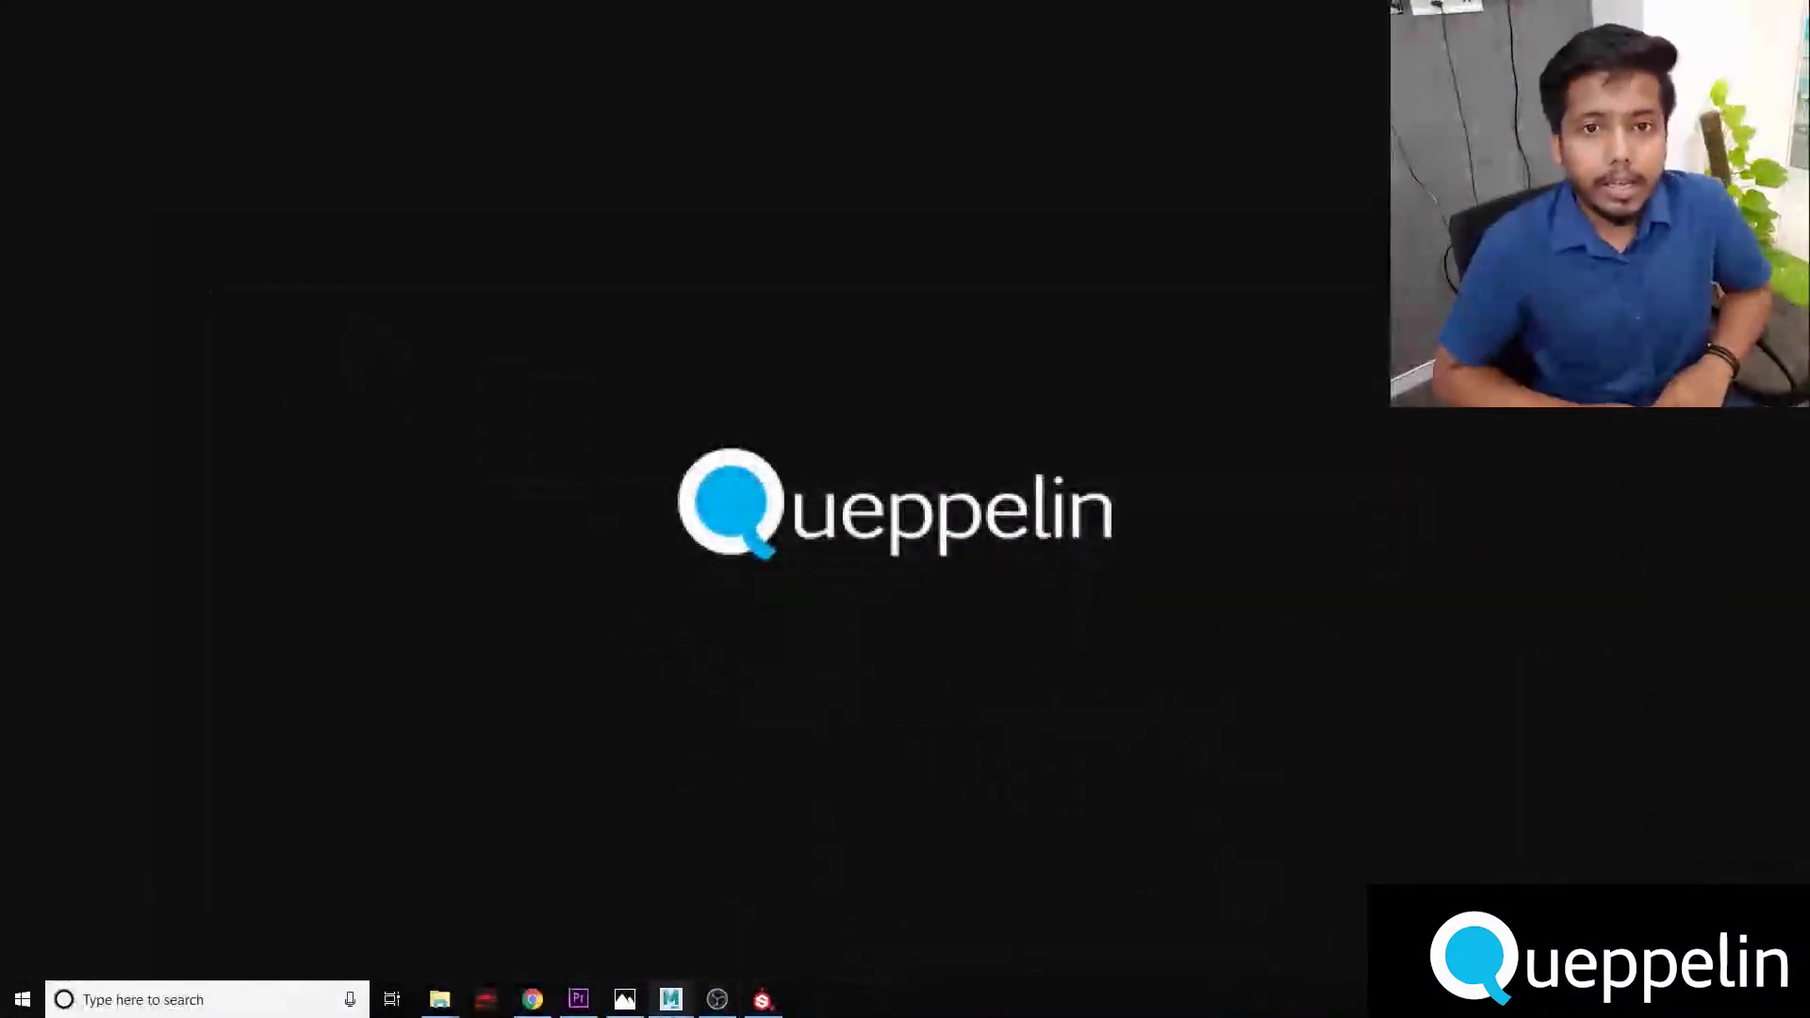
Step: Bring up the rigged character scene and orbit to a high three-quarter view
mouse_move(670, 1000)
mouse_move(799, 918)
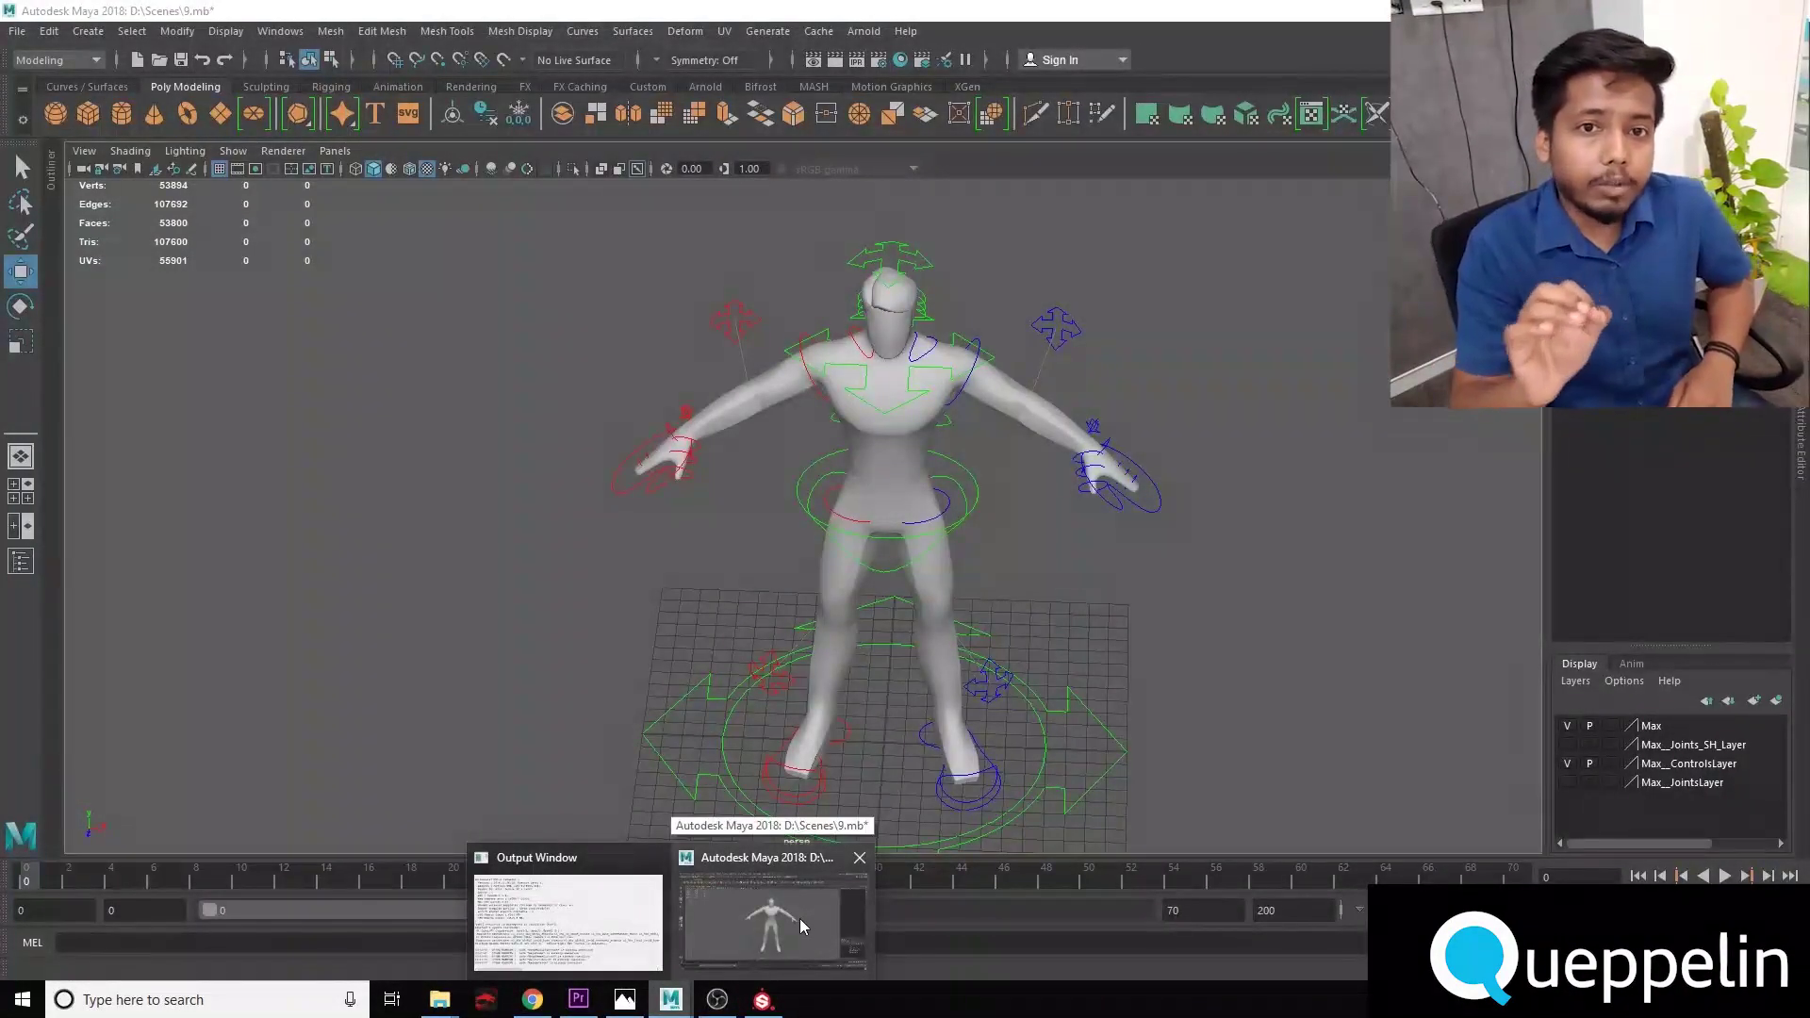
click(800, 918)
alt+drag(1000, 528, 999, 471)
alt+right_drag(981, 509, 1035, 495)
alt+drag(1034, 495, 626, 695)
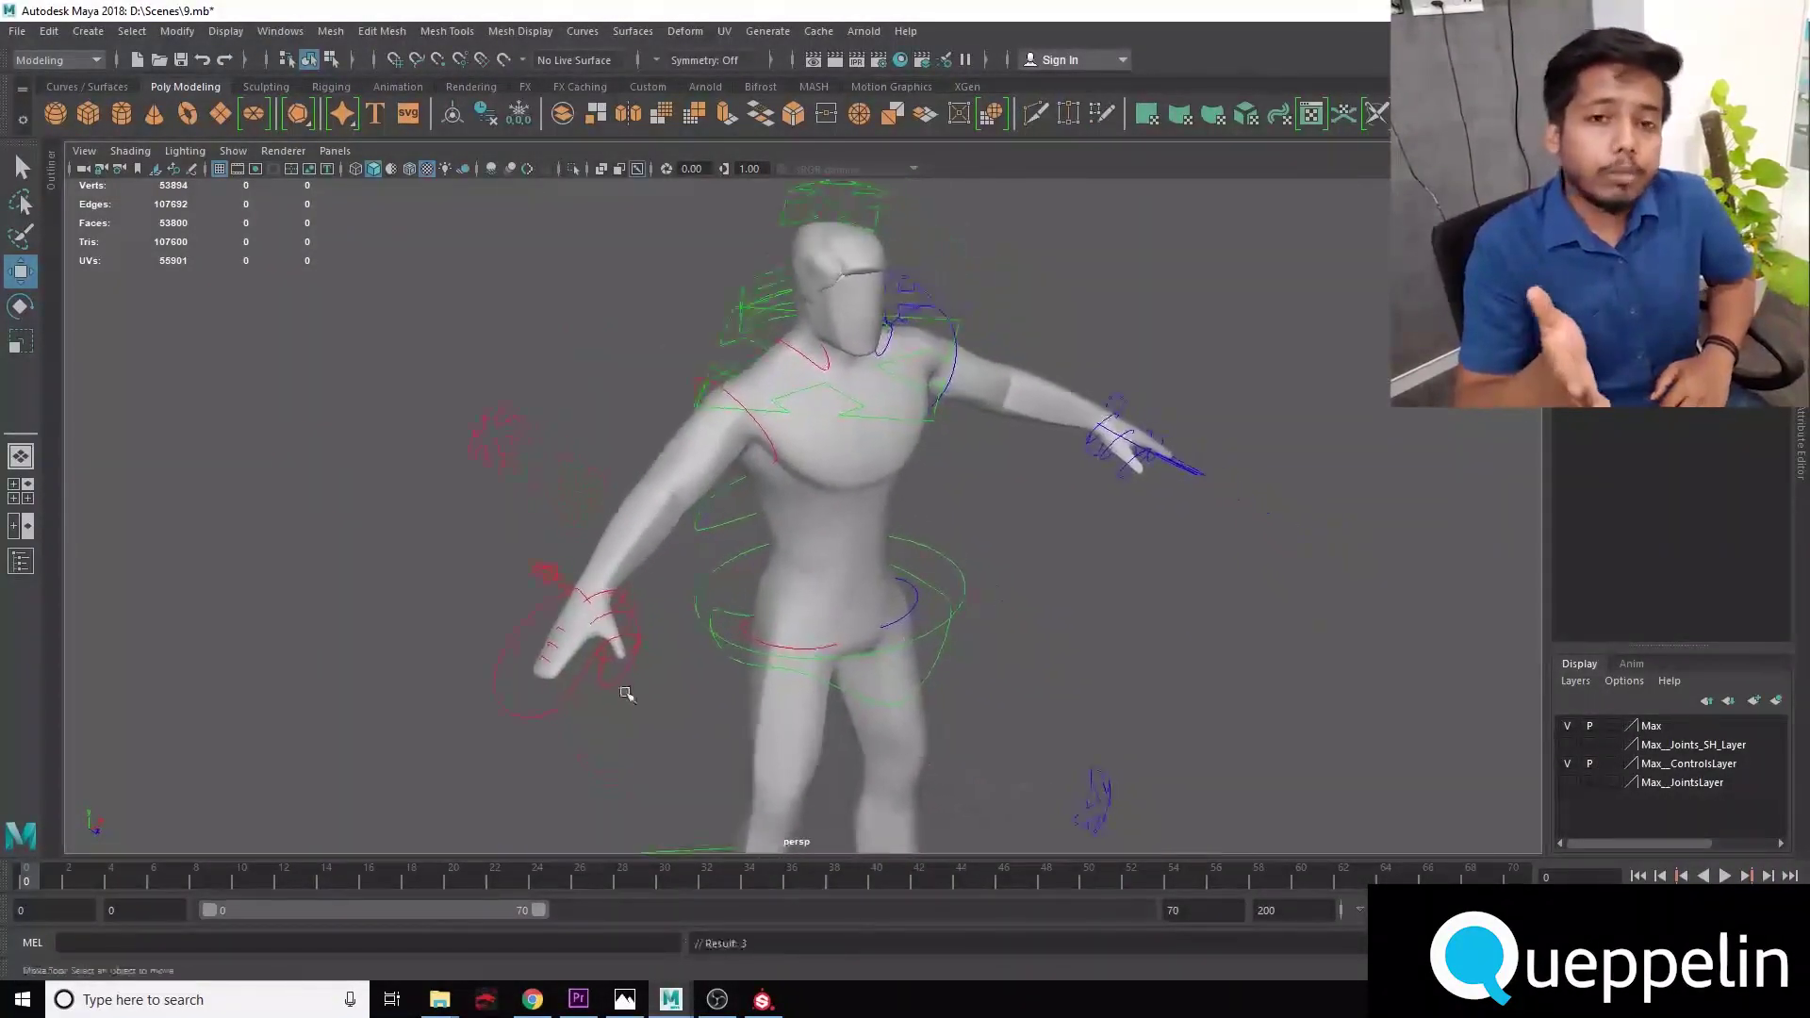
Step: Raise the character's left hand with the wrist IK control, then rotate the hand
click(560, 699)
drag(623, 604, 728, 696)
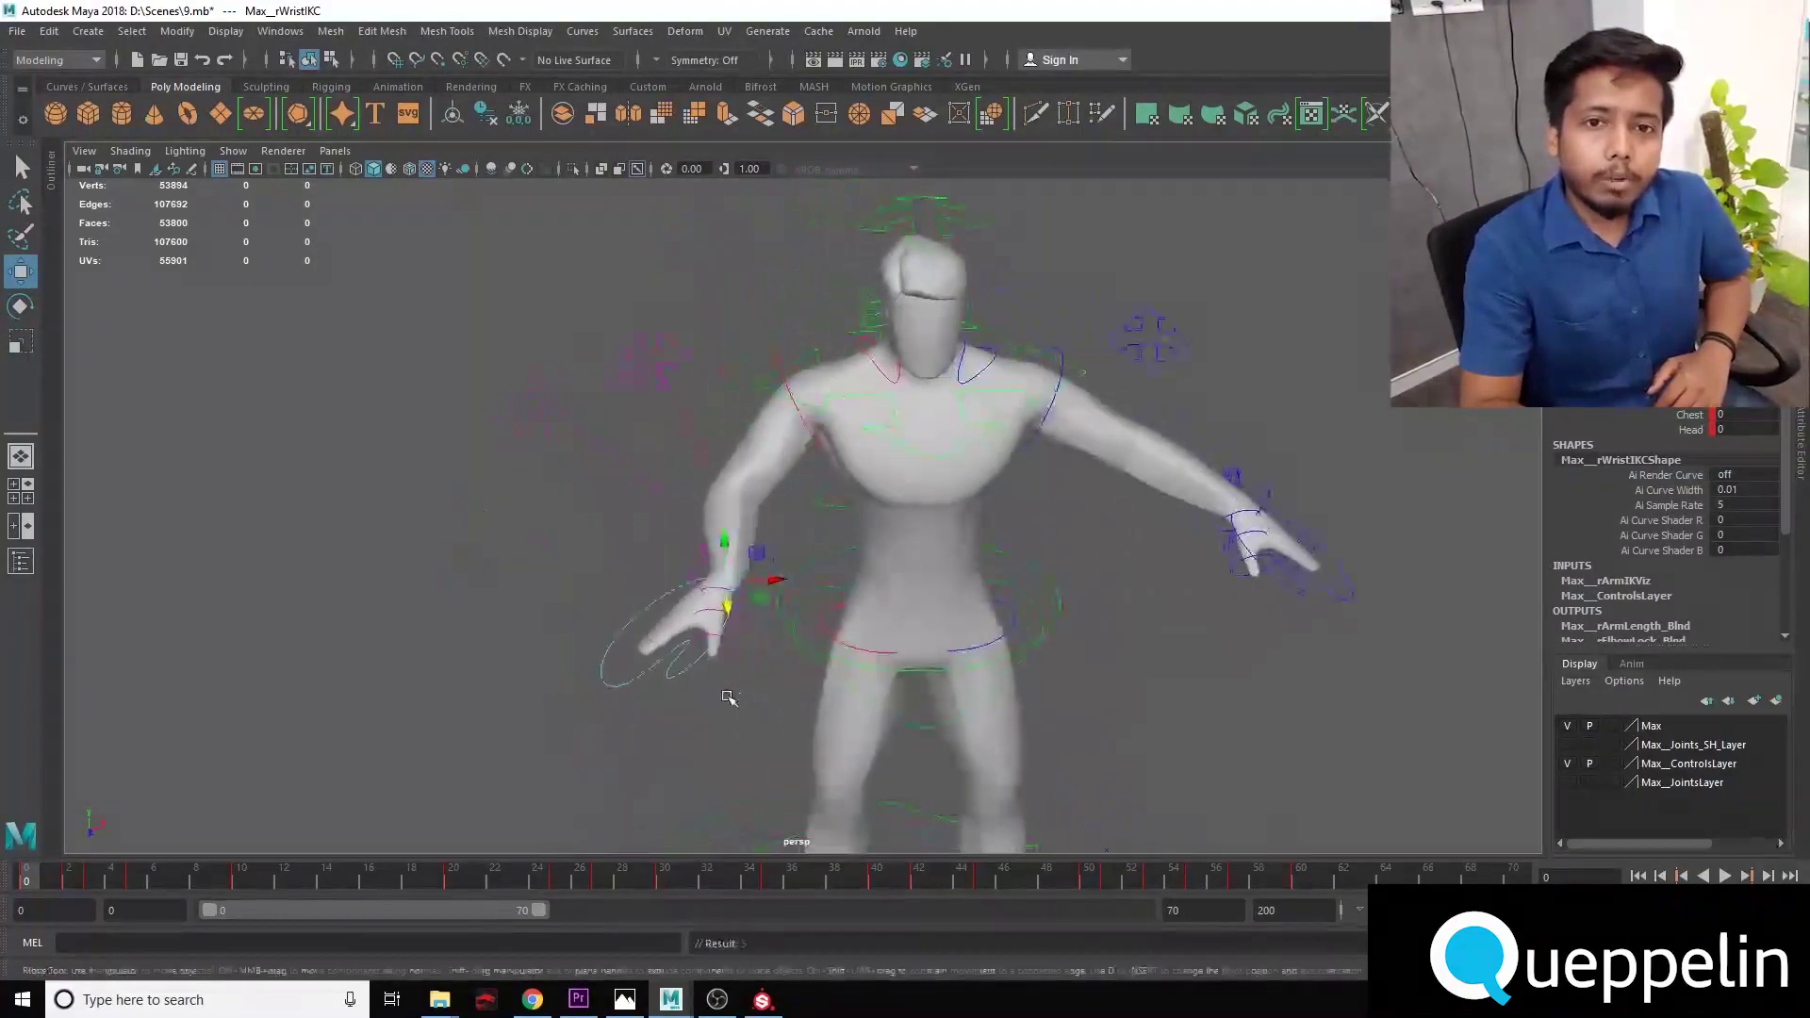
key(e)
mouse_move(728, 572)
mouse_down()
mouse_move(659, 550)
mouse_move(729, 575)
mouse_up()
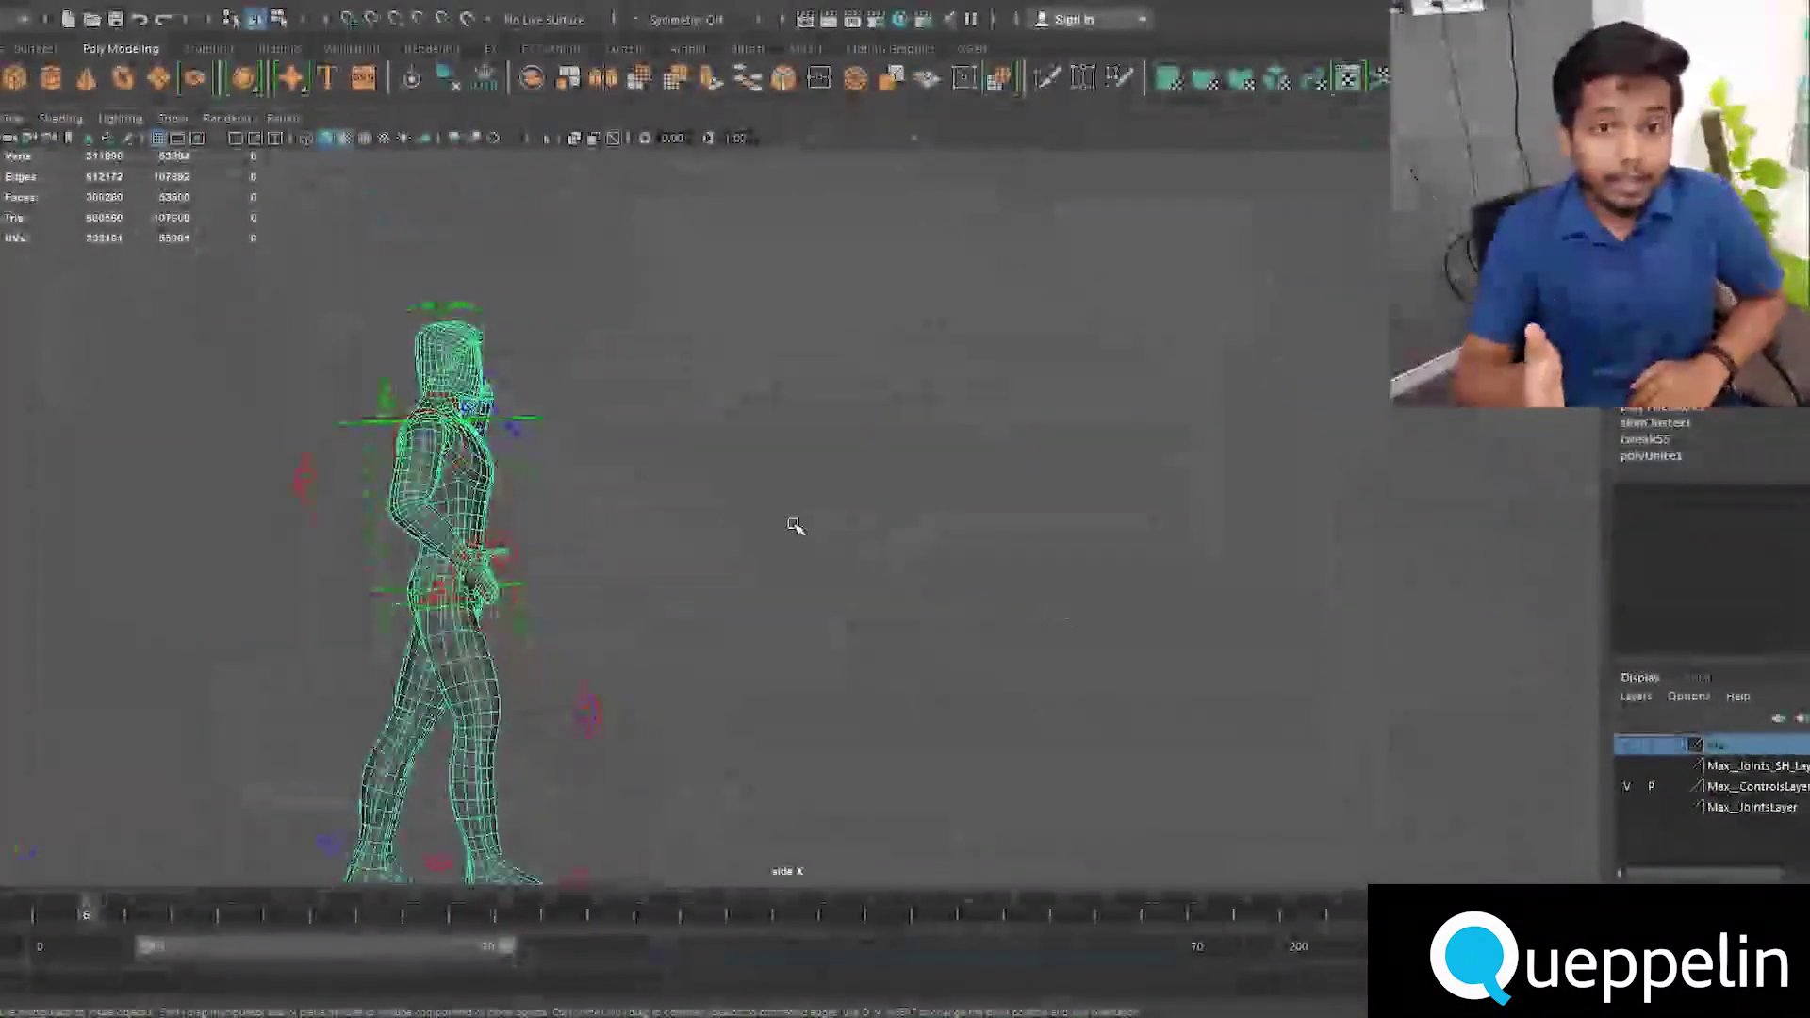
Step: Frame the walking character and scrub its walk animation from frame 6 to frame 11
alt+middle_drag(734, 561, 760, 478)
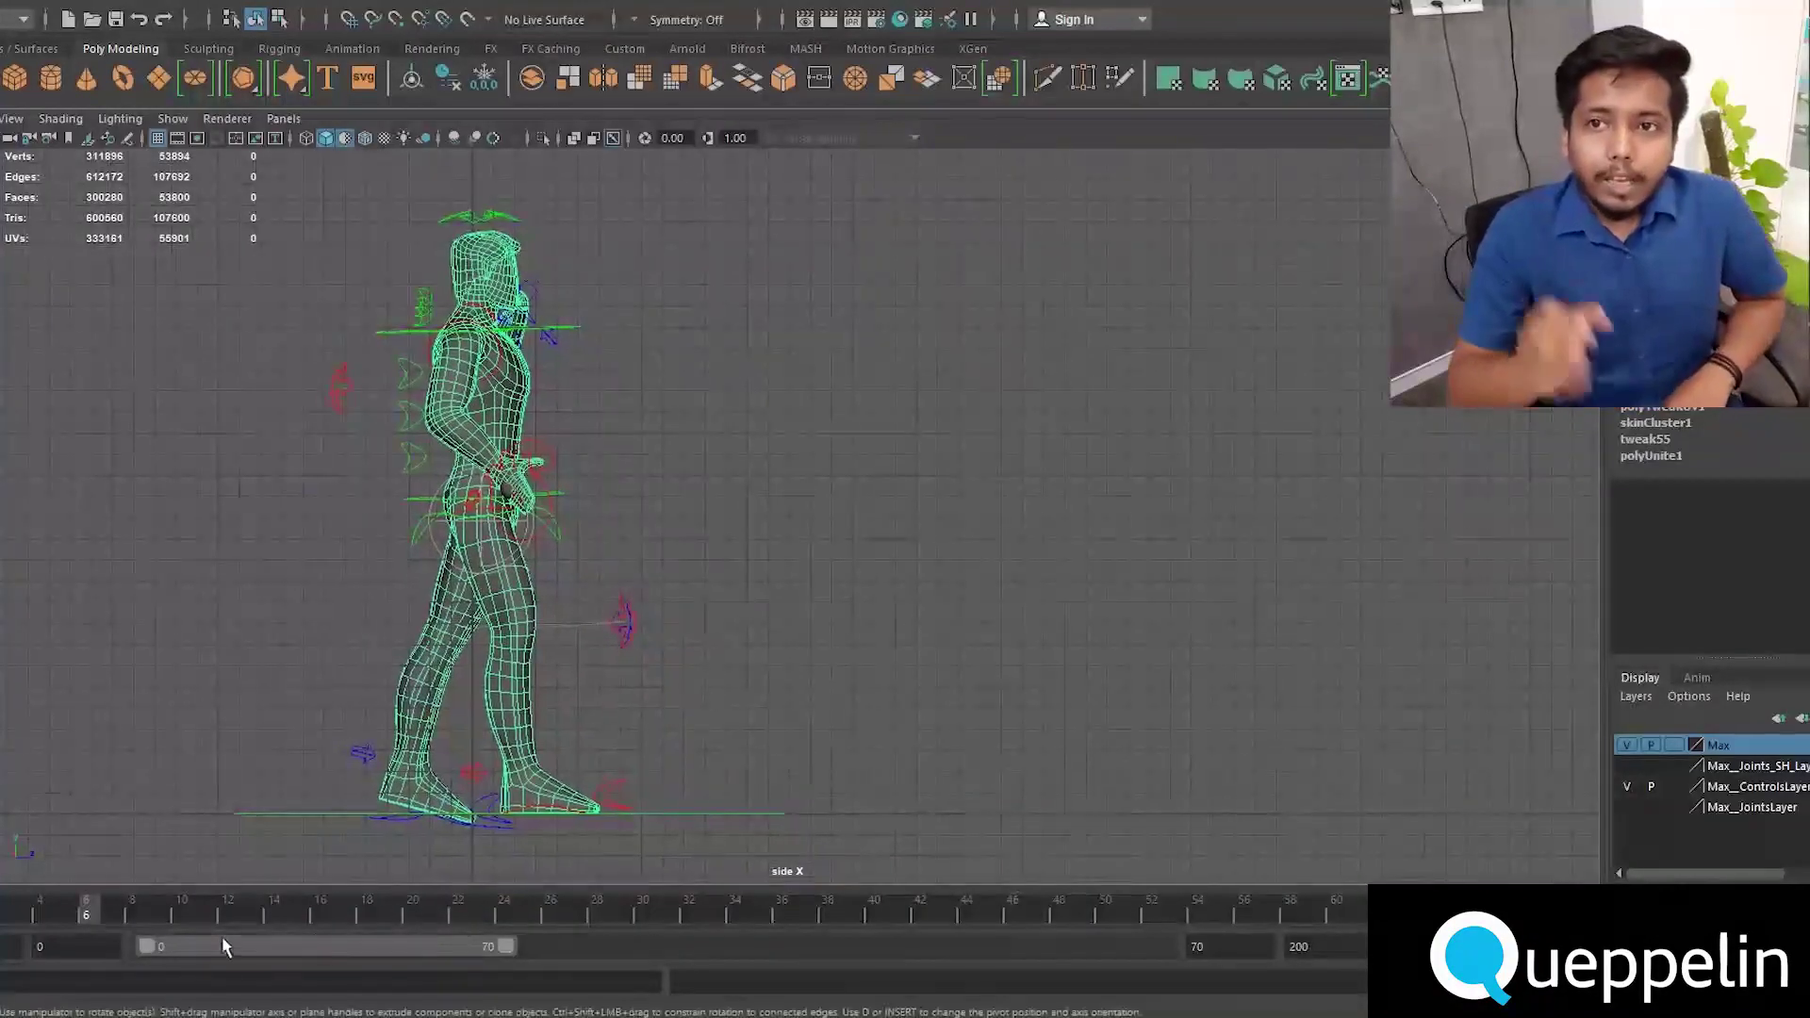
drag(94, 915, 1349, 971)
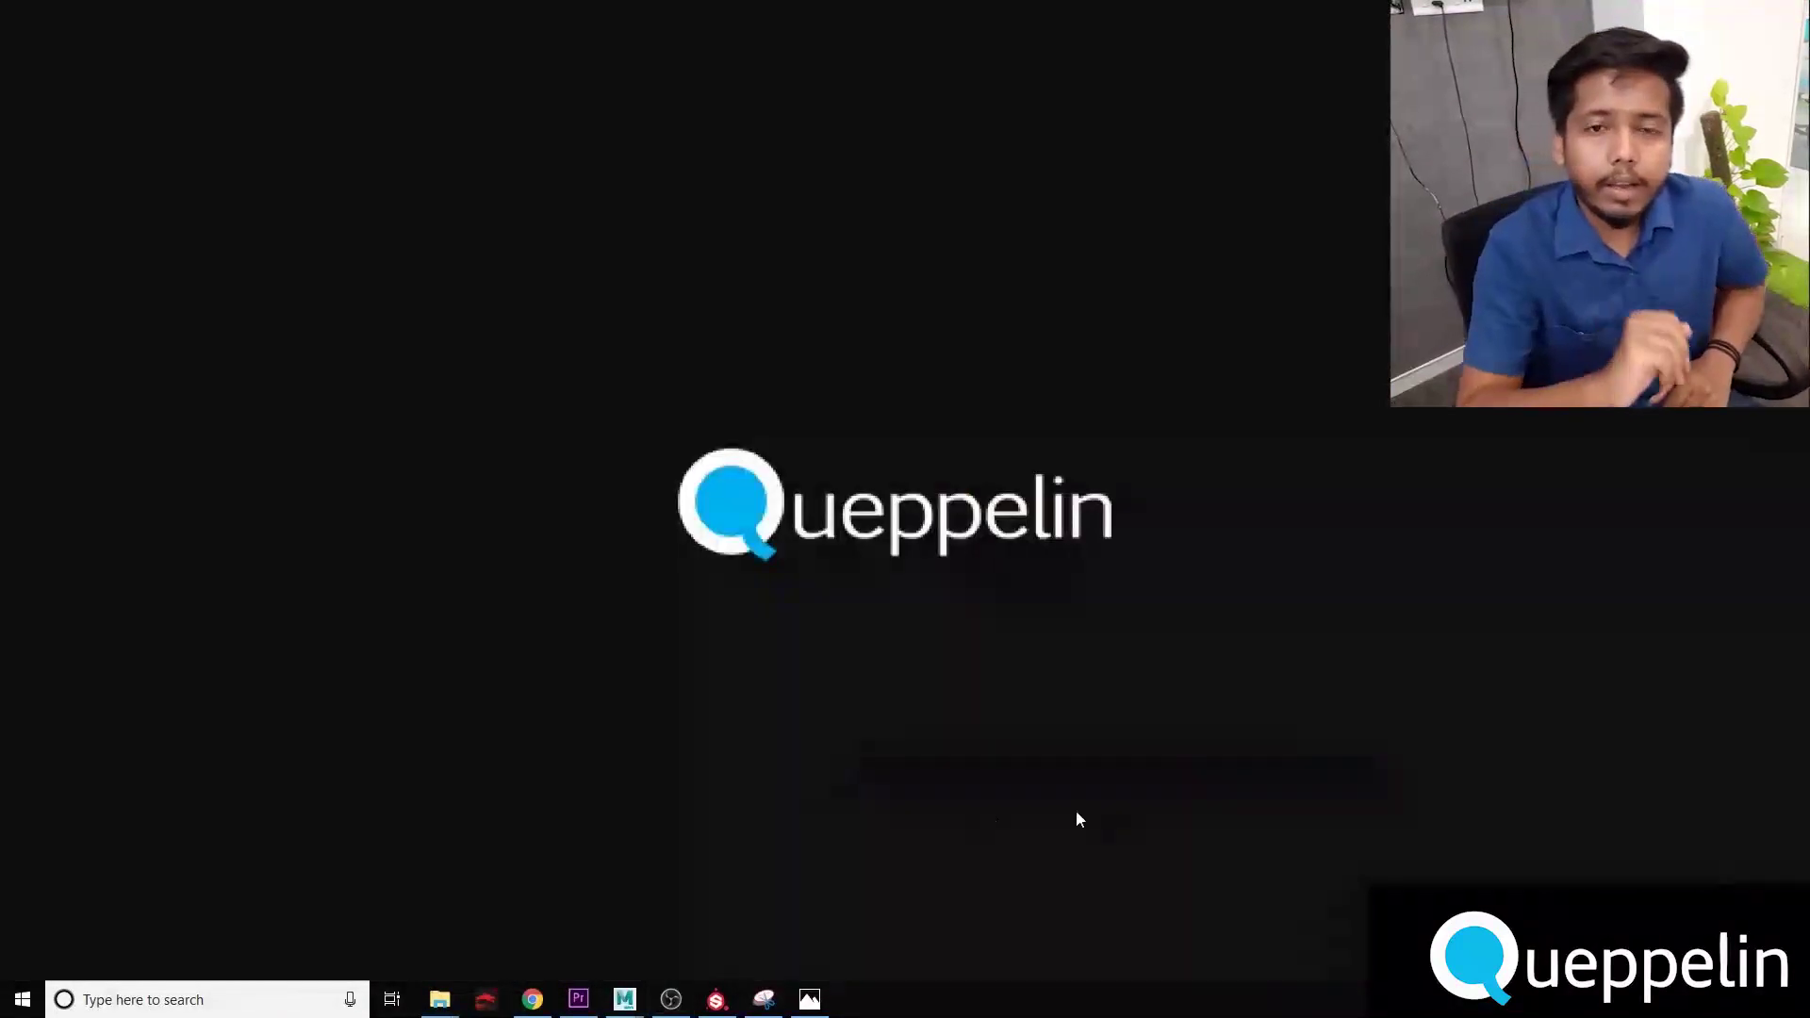
Step: Open the exploded cylinder assembly renders in Photos and step forward from untitled.124.jpg
click(808, 1007)
click(1765, 514)
key(Right)
key(Right)
key(Right)
click(1729, 529)
click(1745, 525)
click(1745, 525)
click(1749, 524)
click(1751, 524)
click(1750, 524)
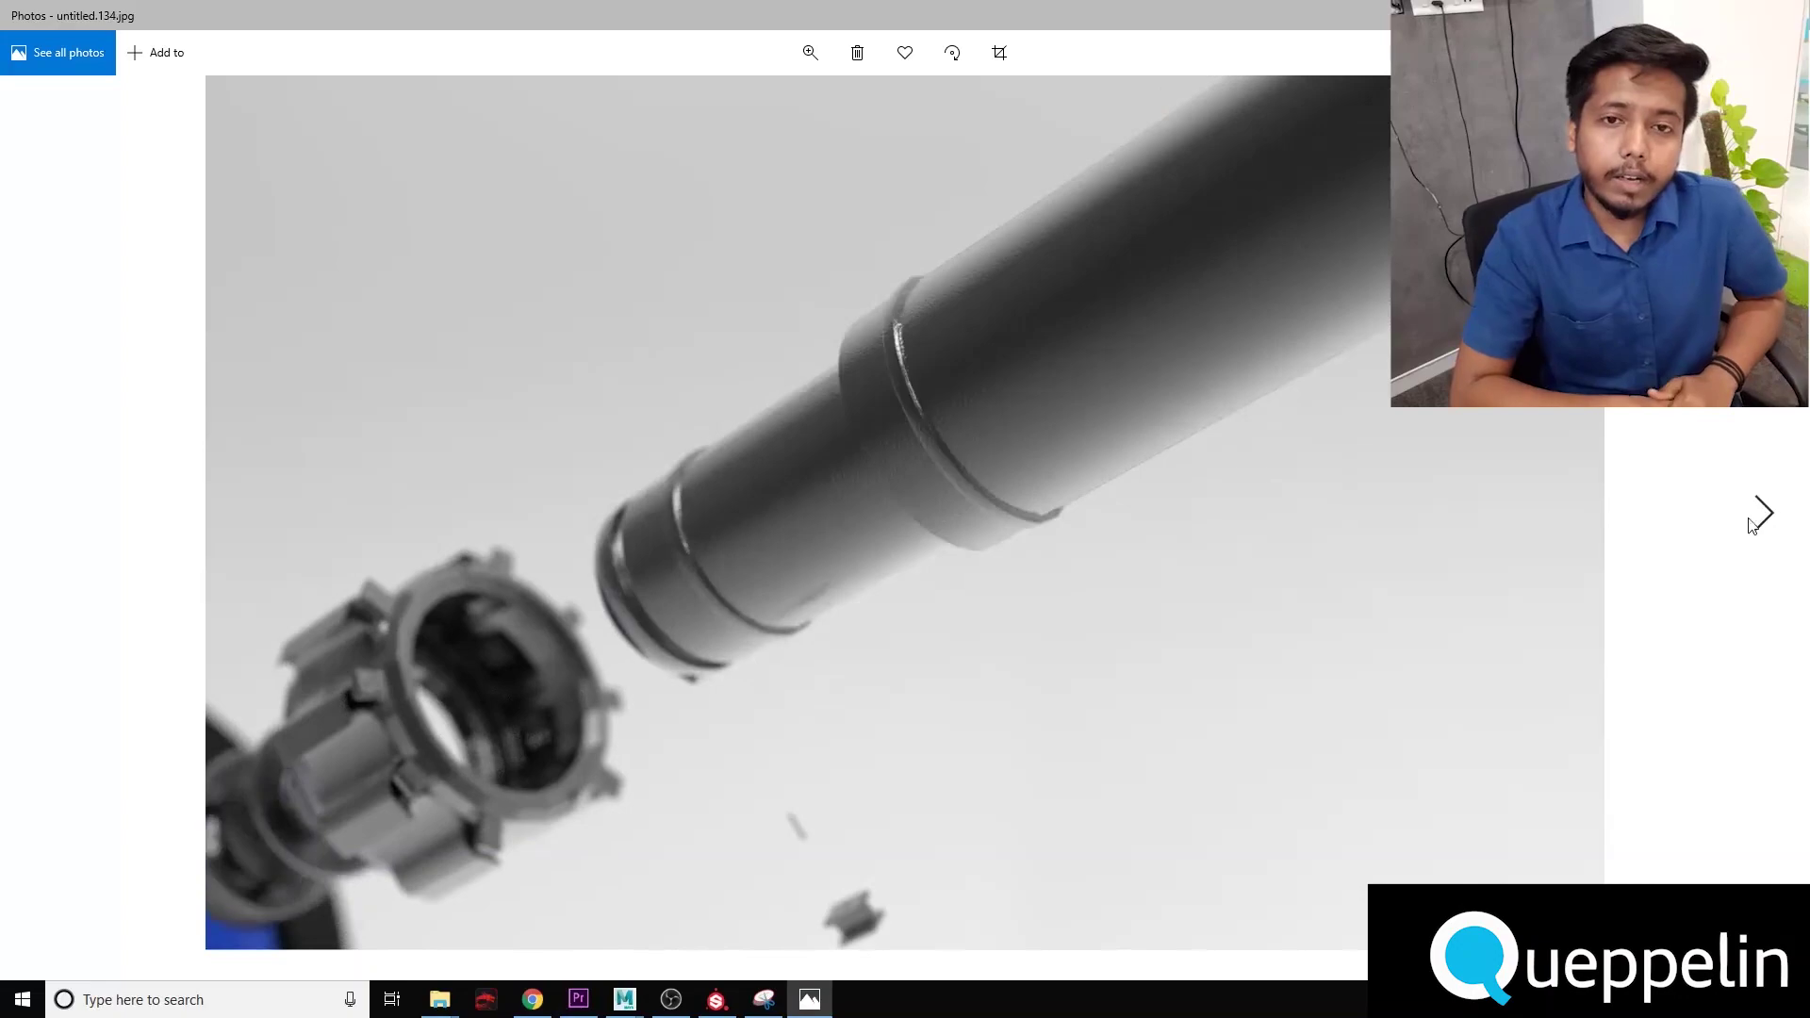
click(1749, 524)
click(1744, 522)
click(1749, 520)
click(1755, 517)
click(1763, 515)
click(1767, 514)
click(1782, 513)
click(1794, 510)
click(1794, 510)
key(Right)
key(Right)
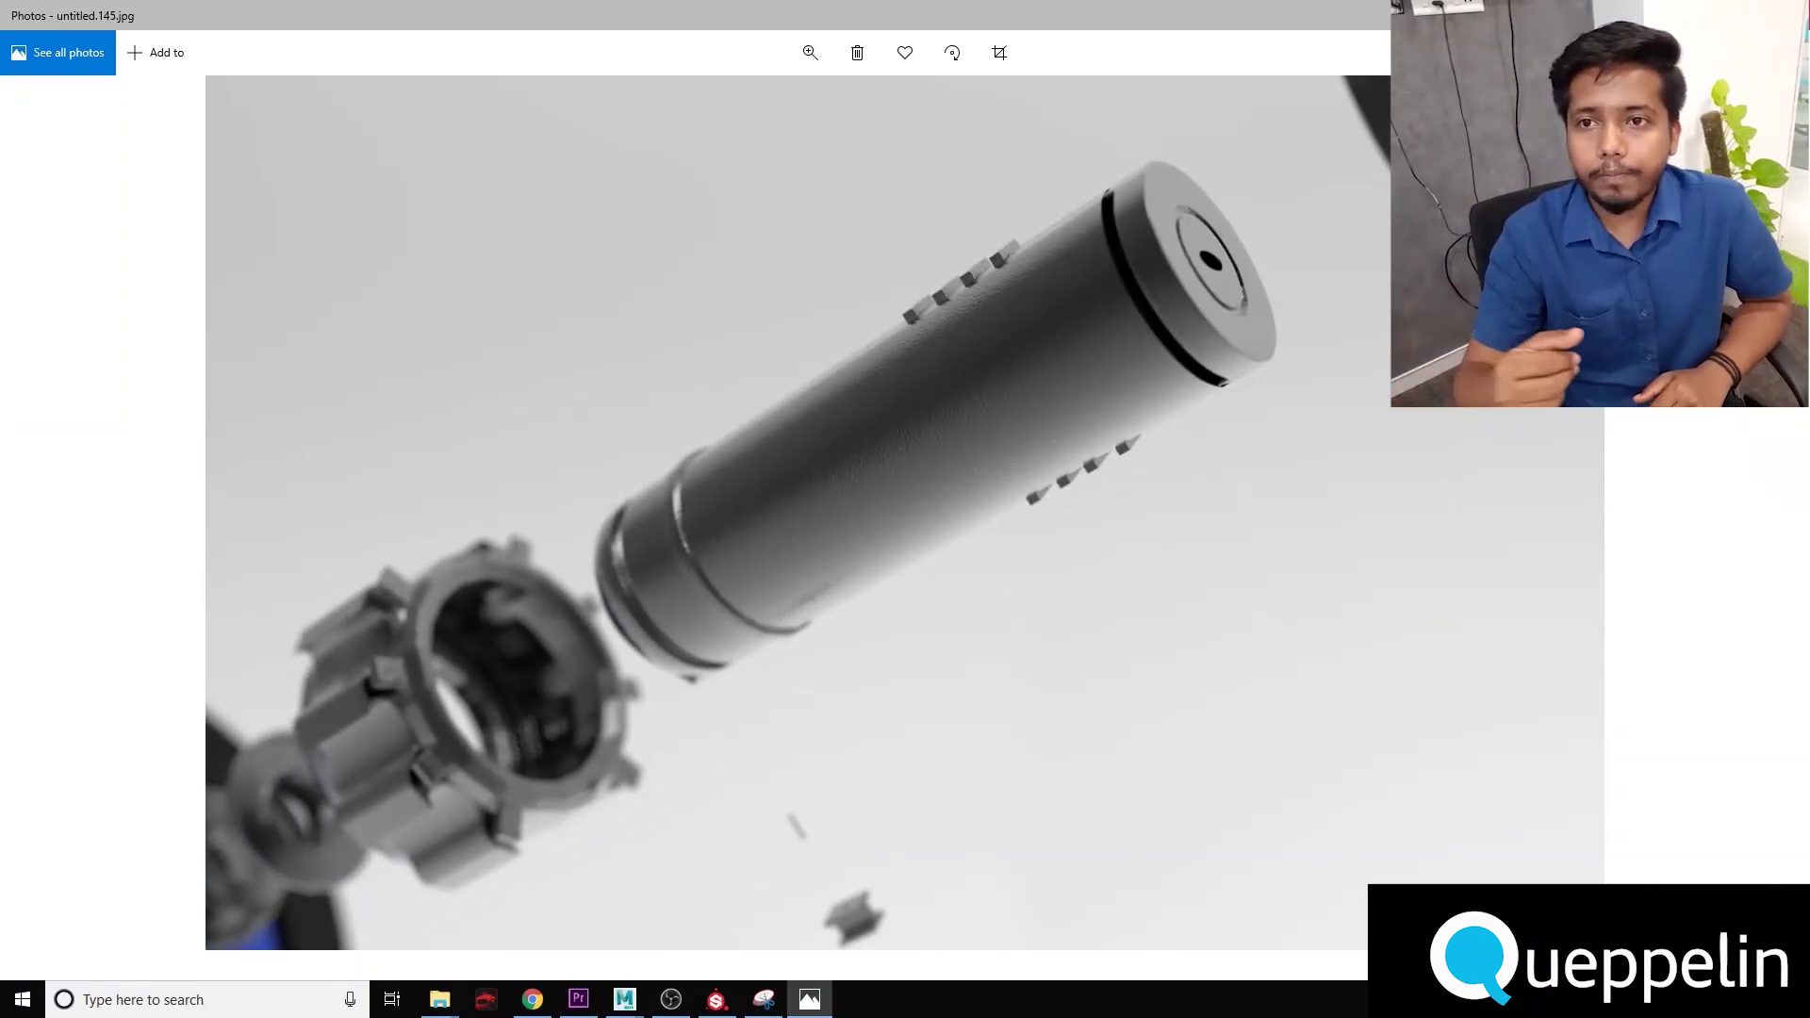